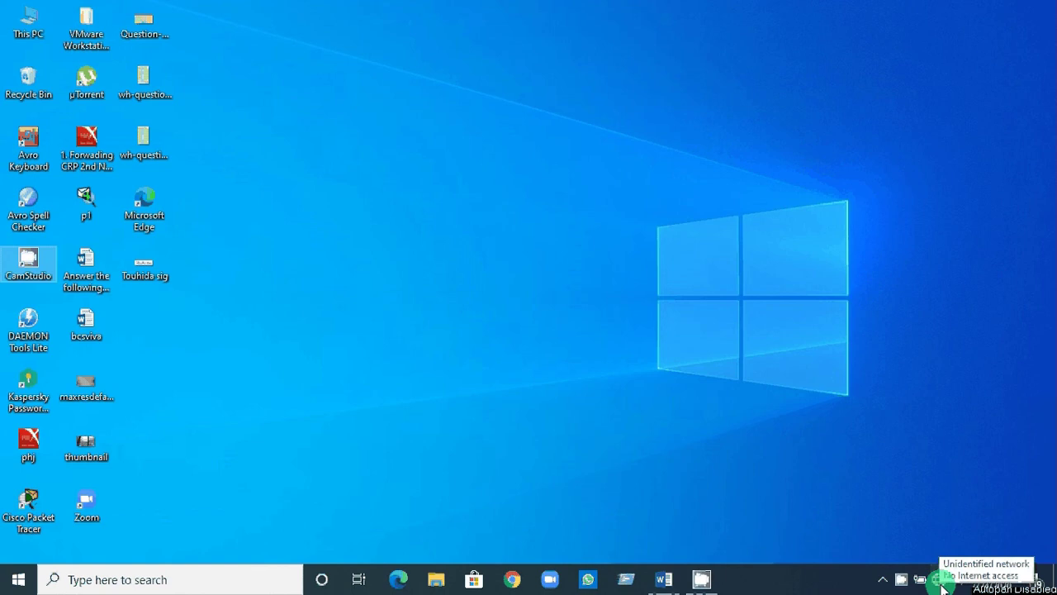
Open the network flyout to check that the wired connection shows No Internet.
left_click(939, 581)
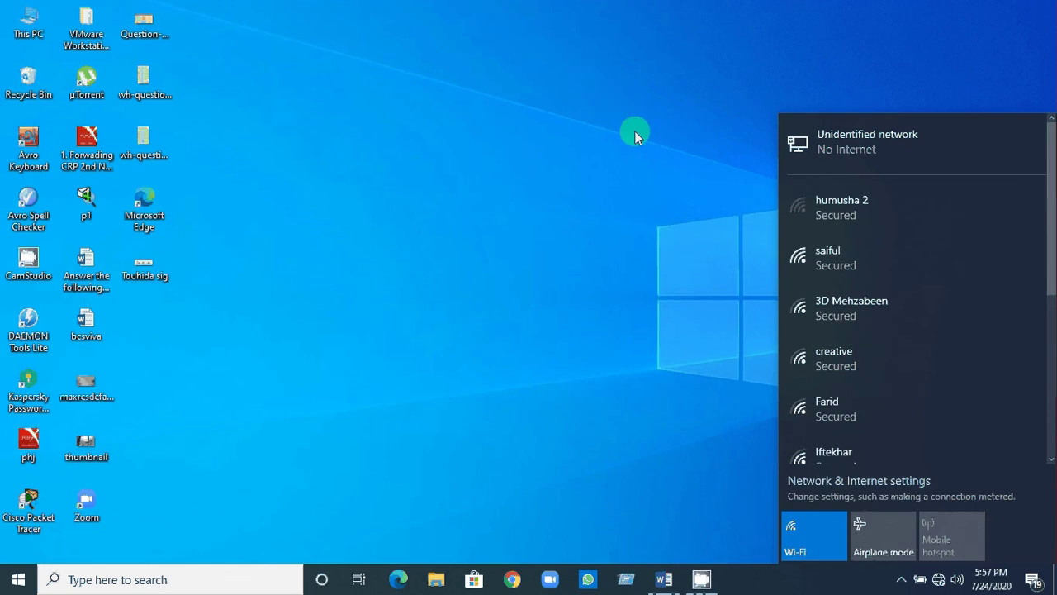
Refresh the desktop from its right-click menu.
right_click(532, 58)
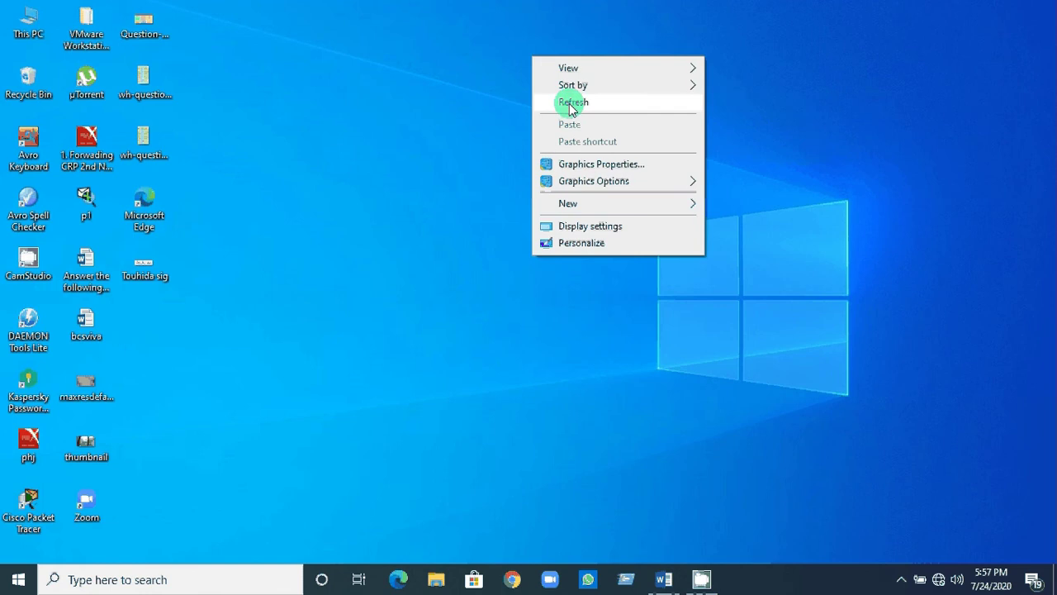
left_click(572, 104)
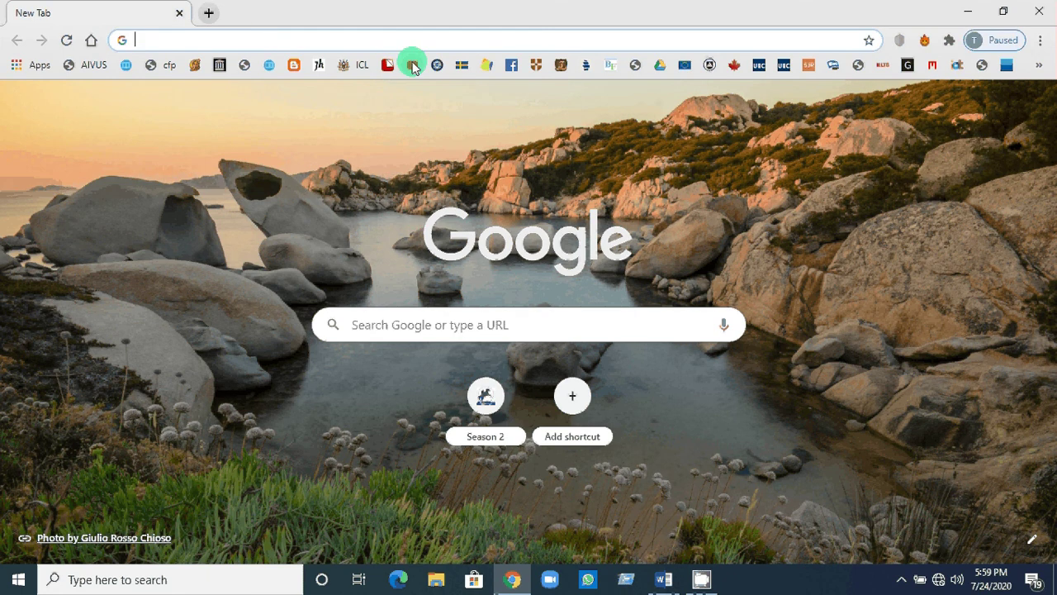
Try loading youtube.com from the bookmark, then close Chrome after the ERR_NAME_NOT_RESOLVED error.
left_click(413, 66)
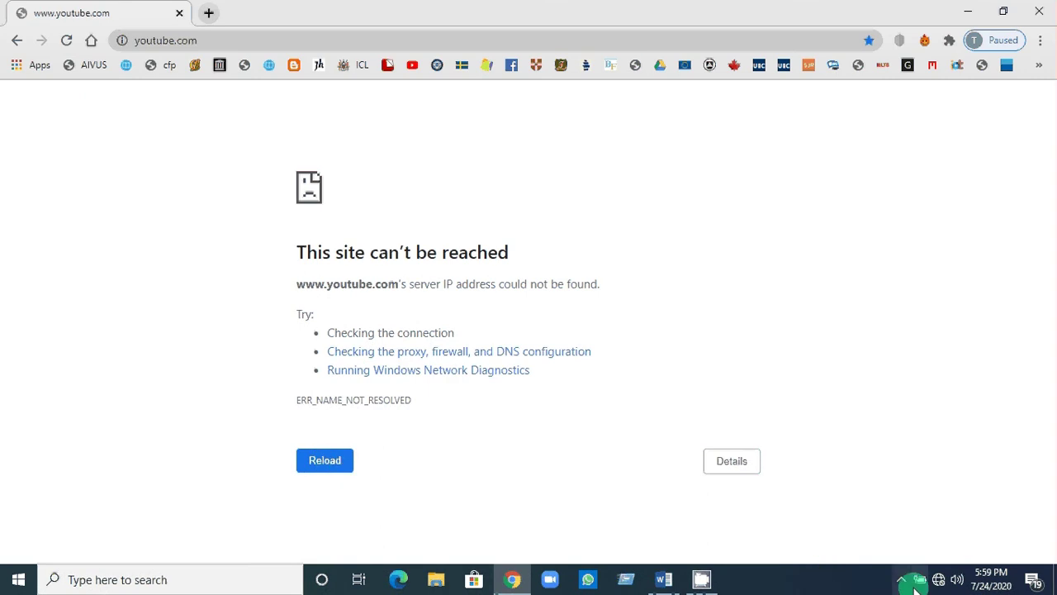
mouse_move(942, 582)
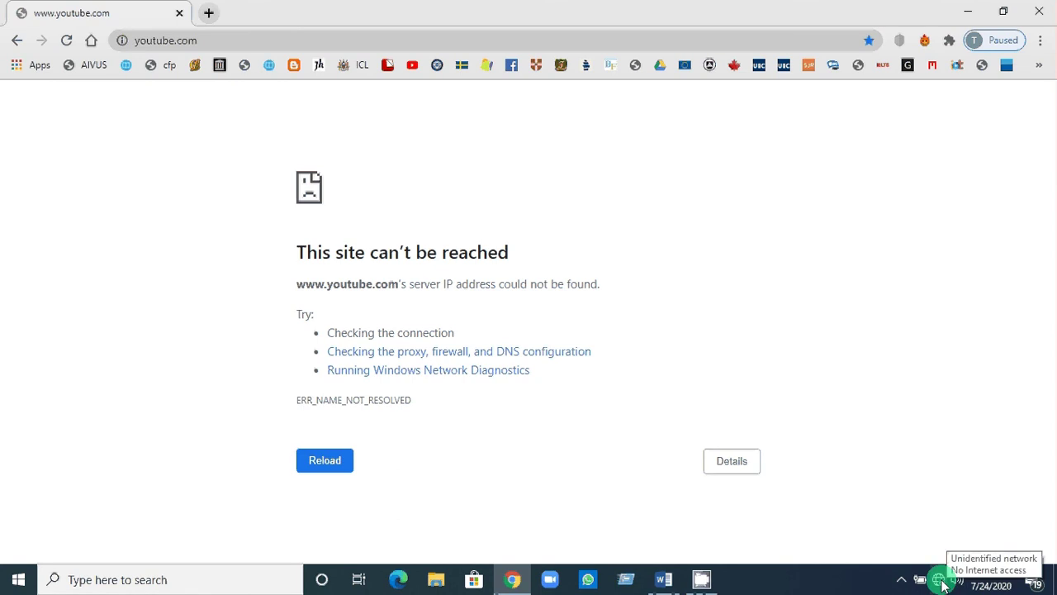
left_click(1042, 13)
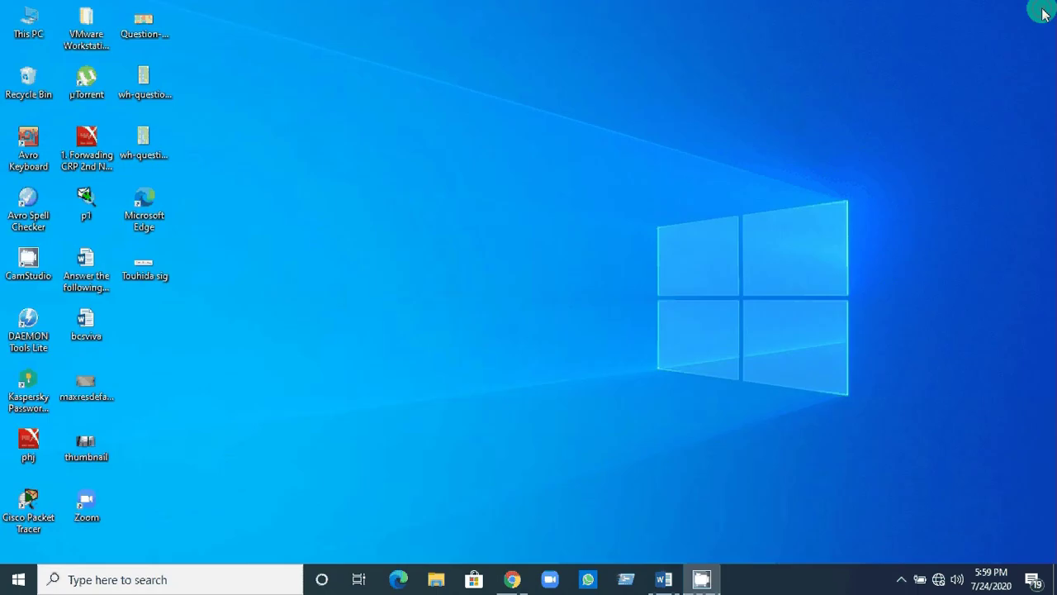
Go to the Ethernet page in Network & Internet settings to see Unidentified network, No Internet.
left_click(939, 581)
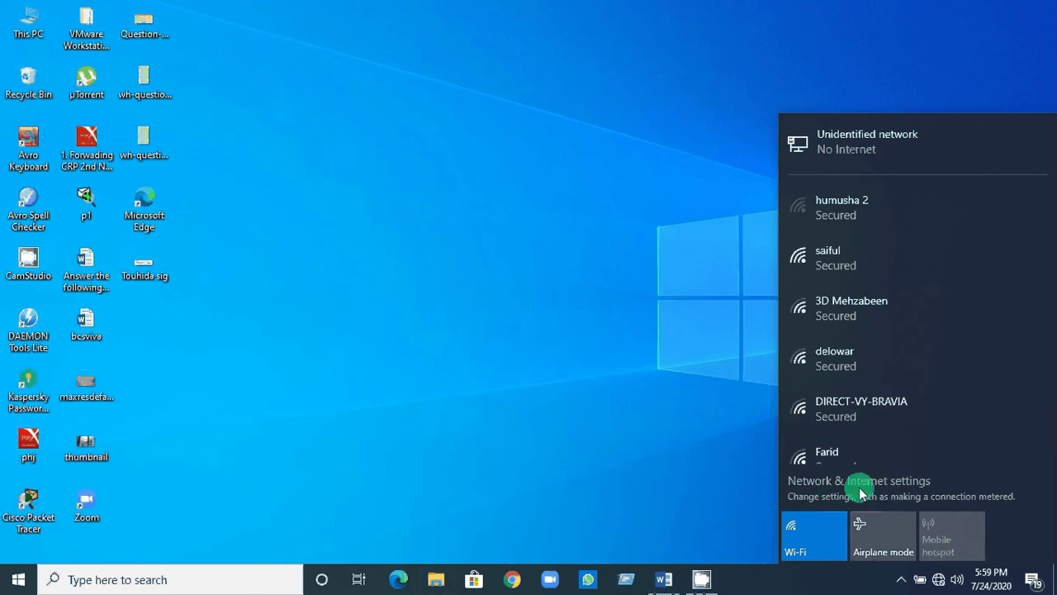
left_click(859, 487)
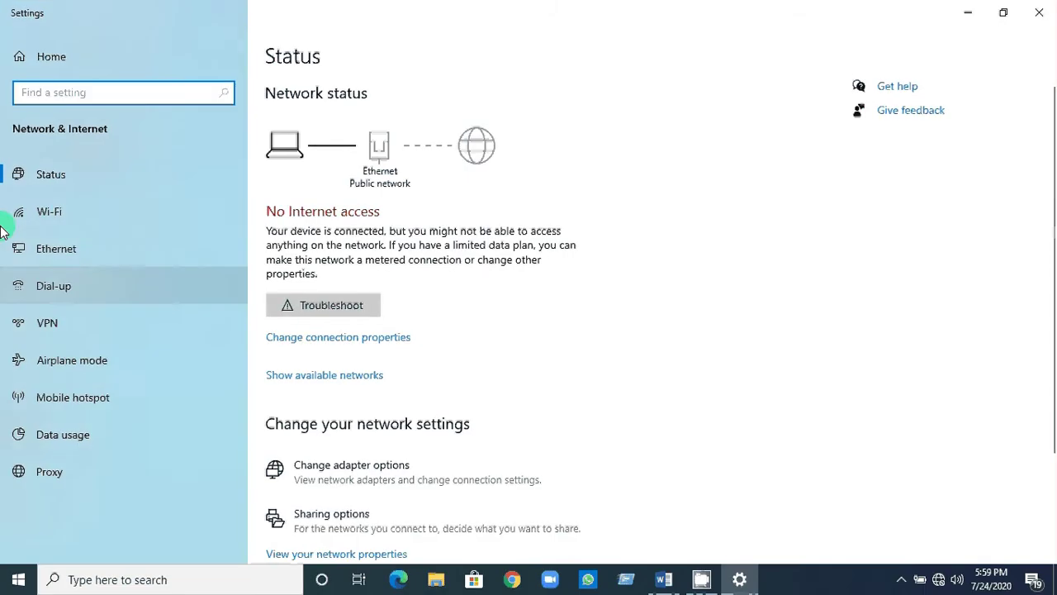
left_click(63, 254)
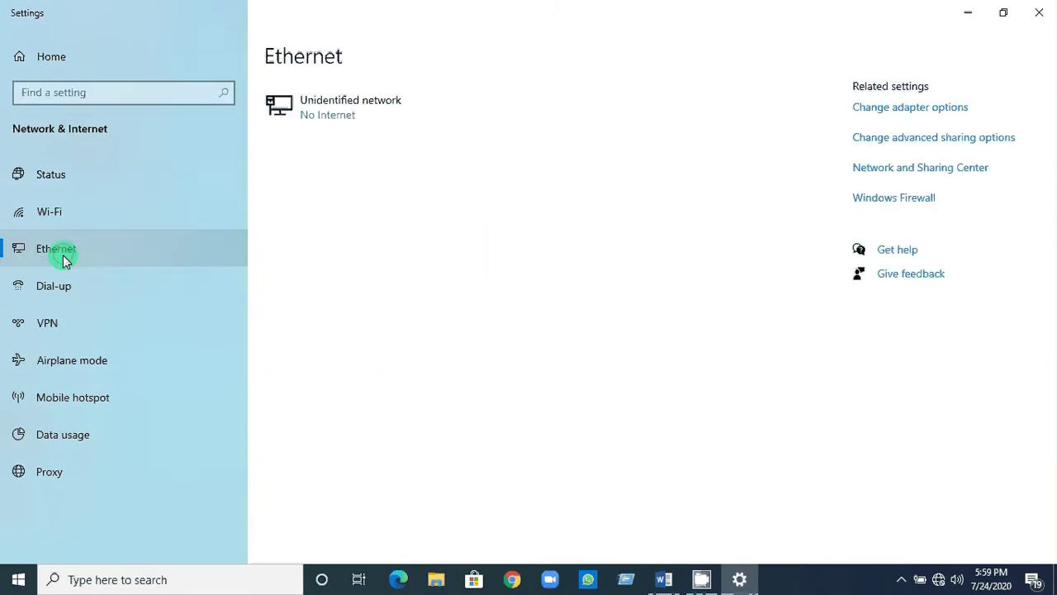
left_click(909, 108)
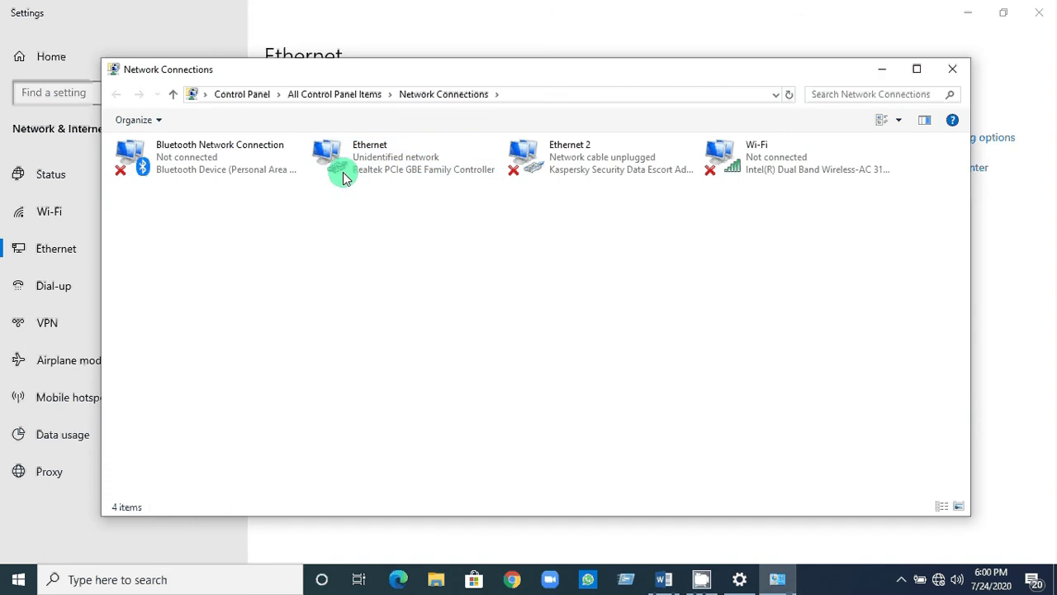
left_click(956, 71)
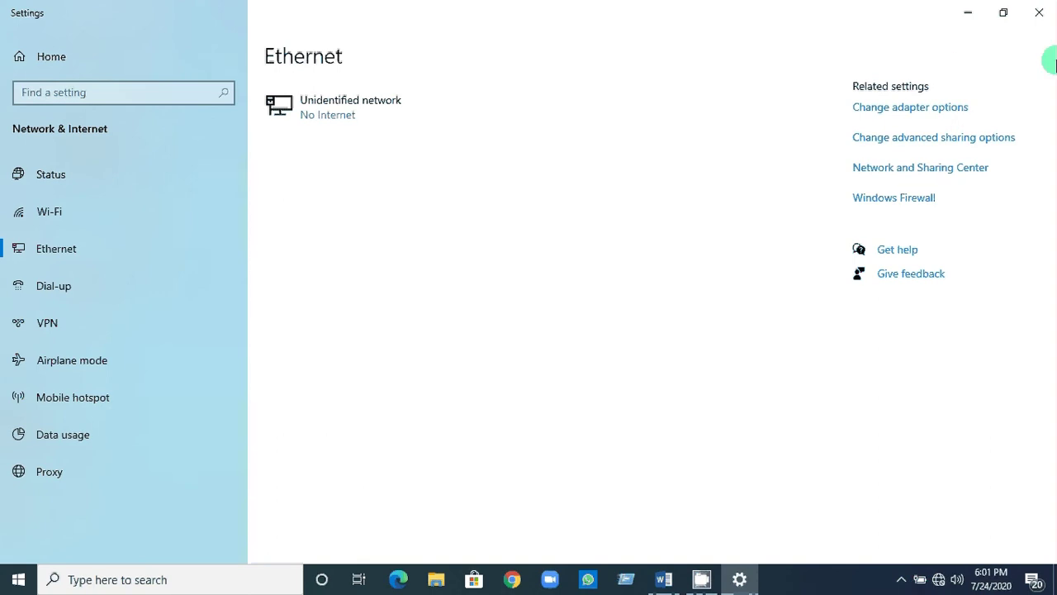
Close Settings and reopen the network flyout, which still reports No Internet.
left_click(1040, 12)
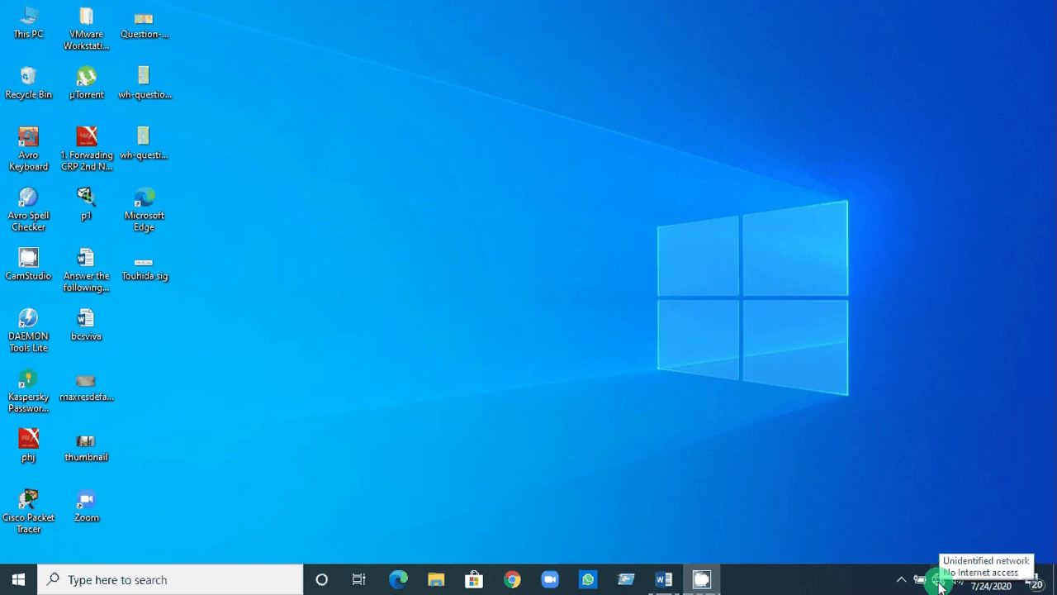
left_click(939, 581)
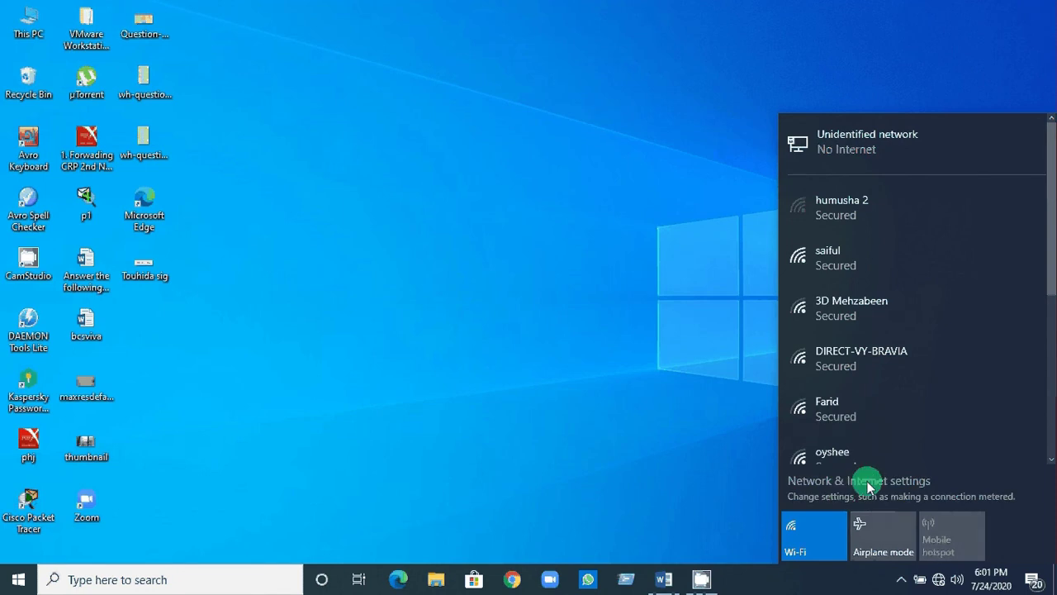
Open Network and Sharing Center from the Ethernet settings page.
left_click(869, 485)
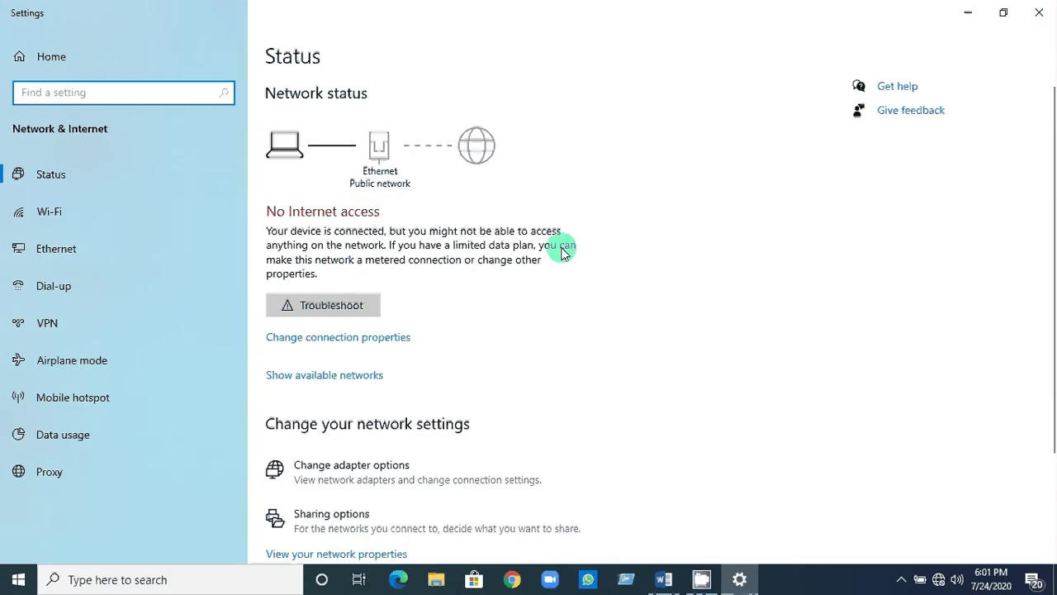
scroll(562, 252, "down", 2)
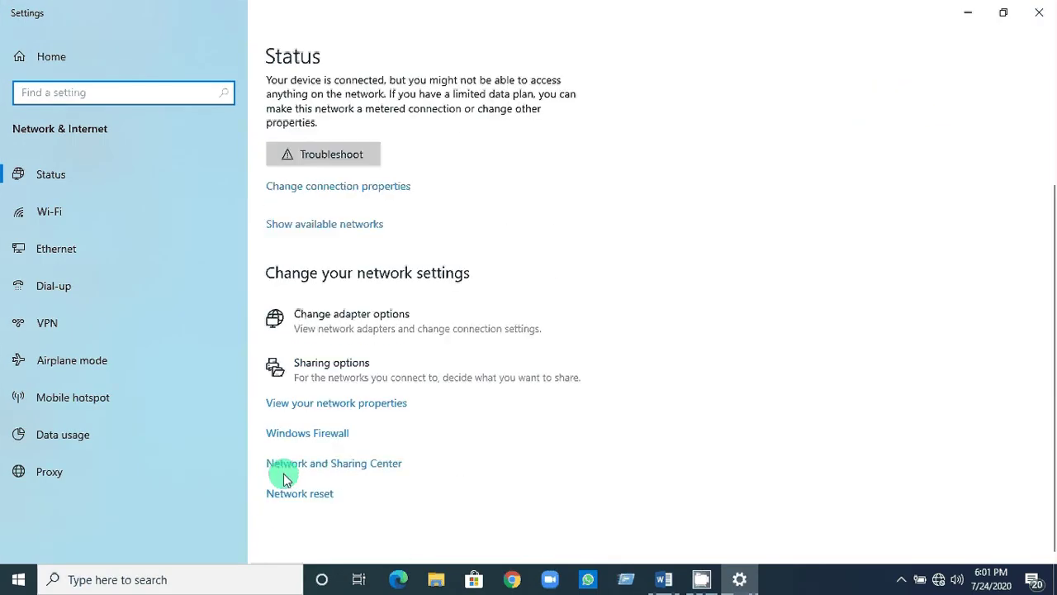
left_click(365, 468)
left_click(58, 246)
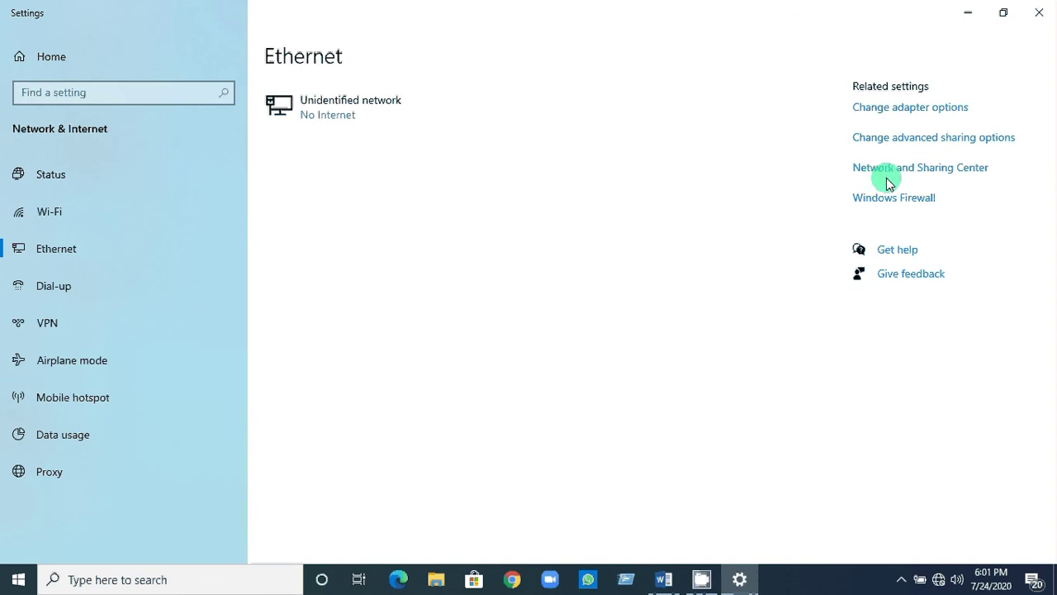
left_click(903, 173)
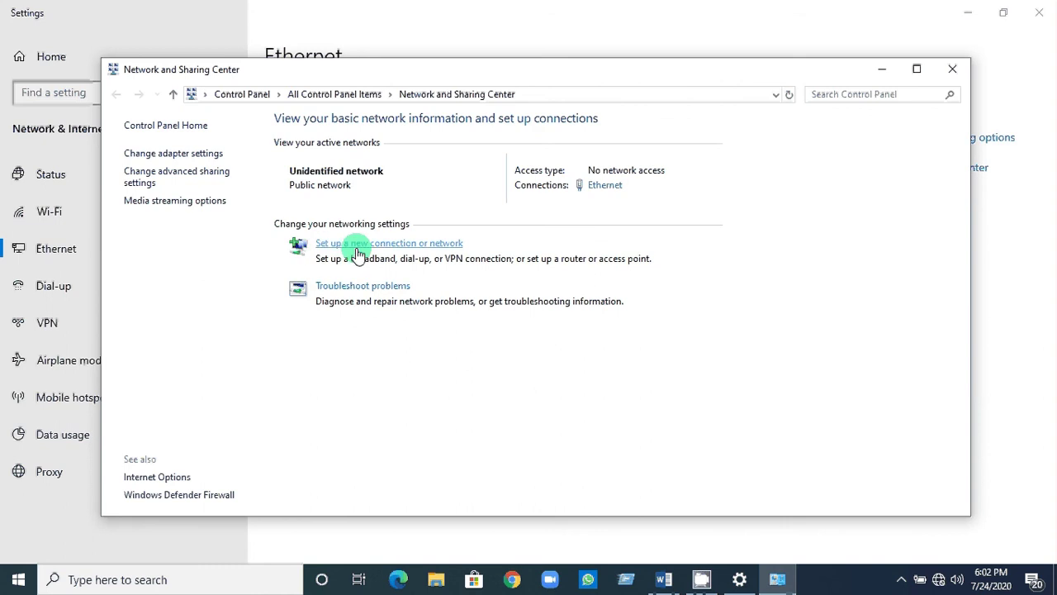
Start the 'Set up a new connection or network' wizard.
left_click(436, 245)
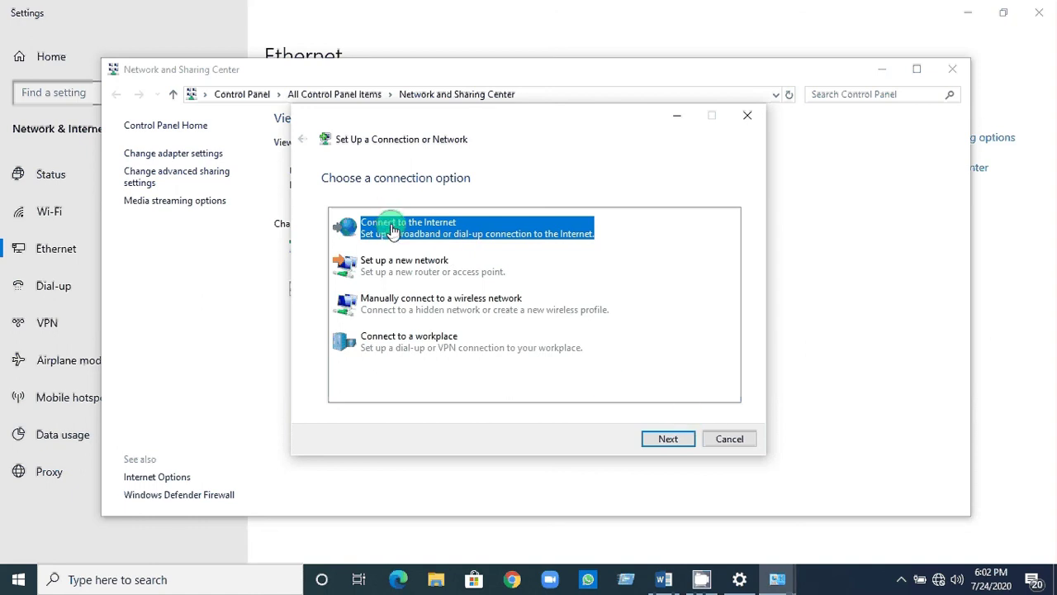
Choose a Broadband (PPPoE) Internet connection, paste the ISP user name, enter the password, and remember it.
left_click(665, 439)
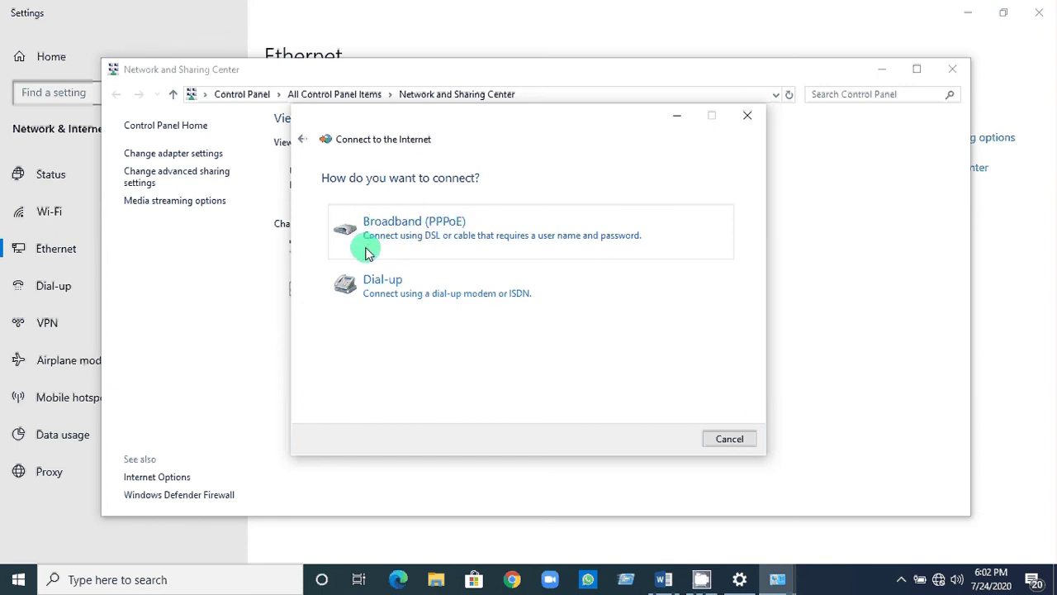
left_click(409, 225)
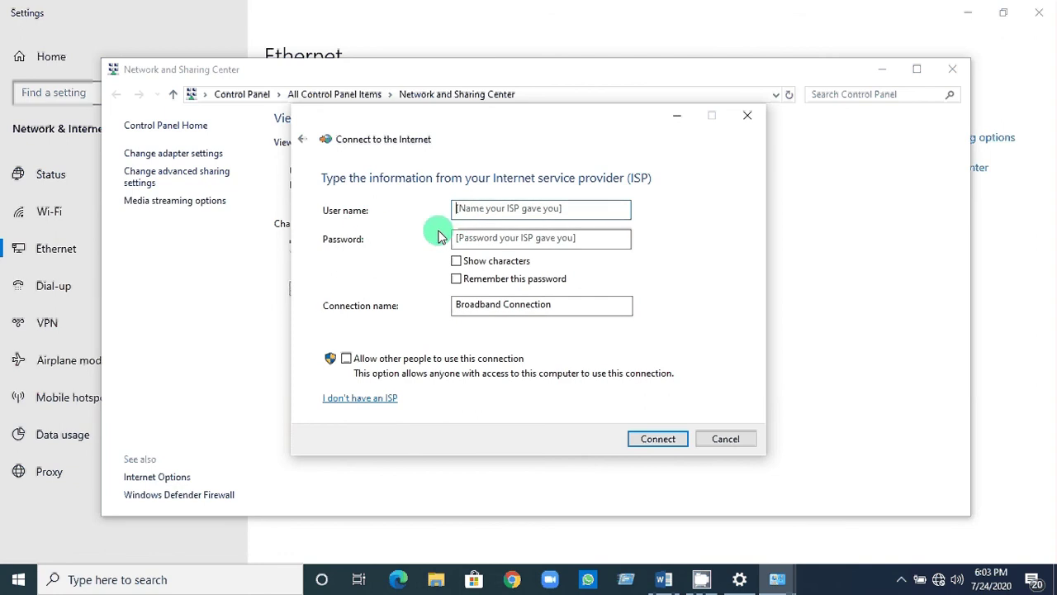
left_click(487, 205)
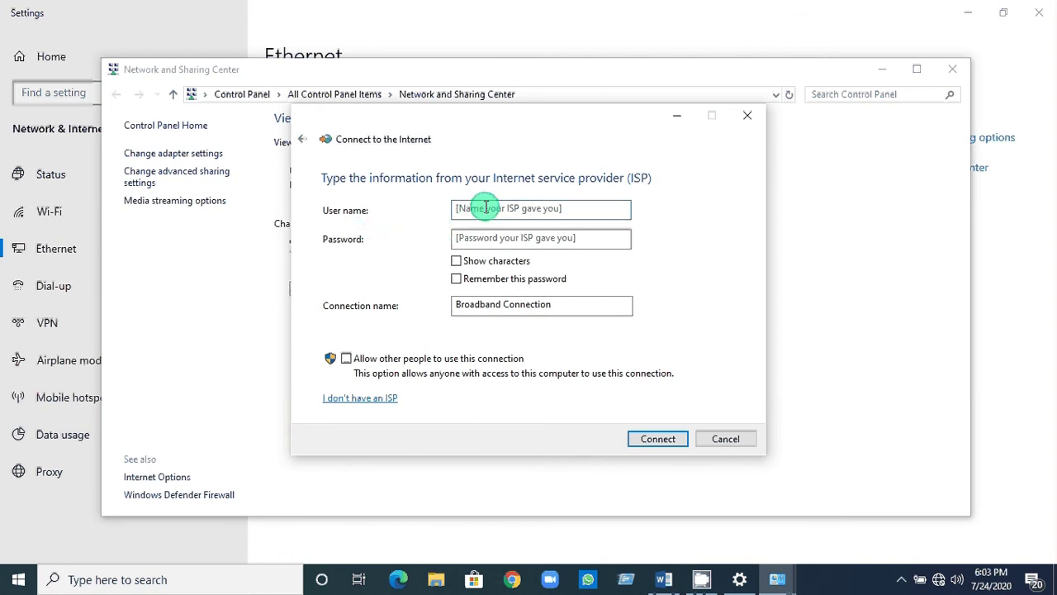
right_click(486, 208)
left_click(521, 274)
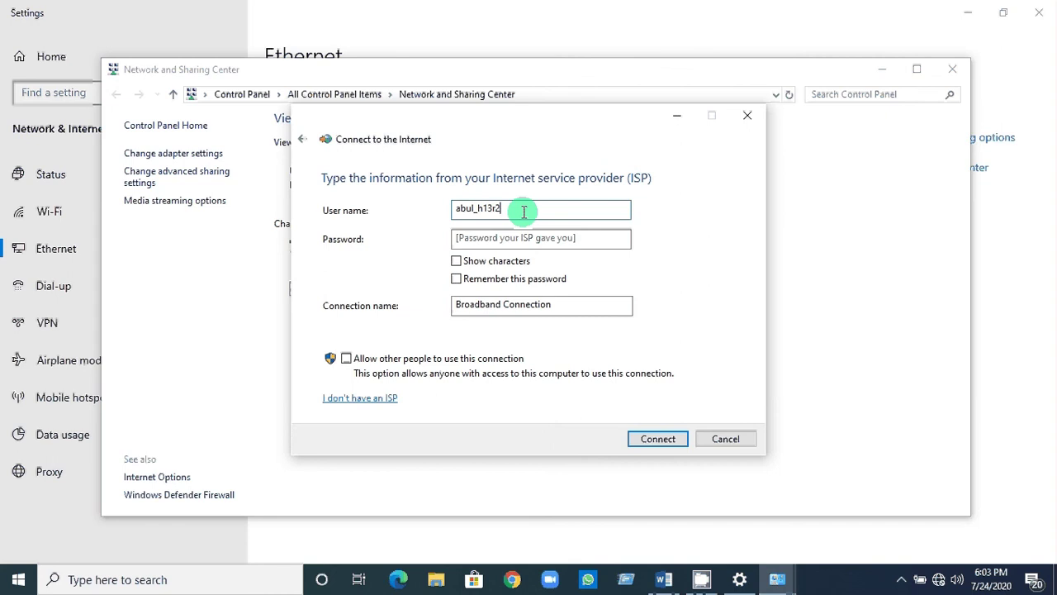
left_click(471, 237)
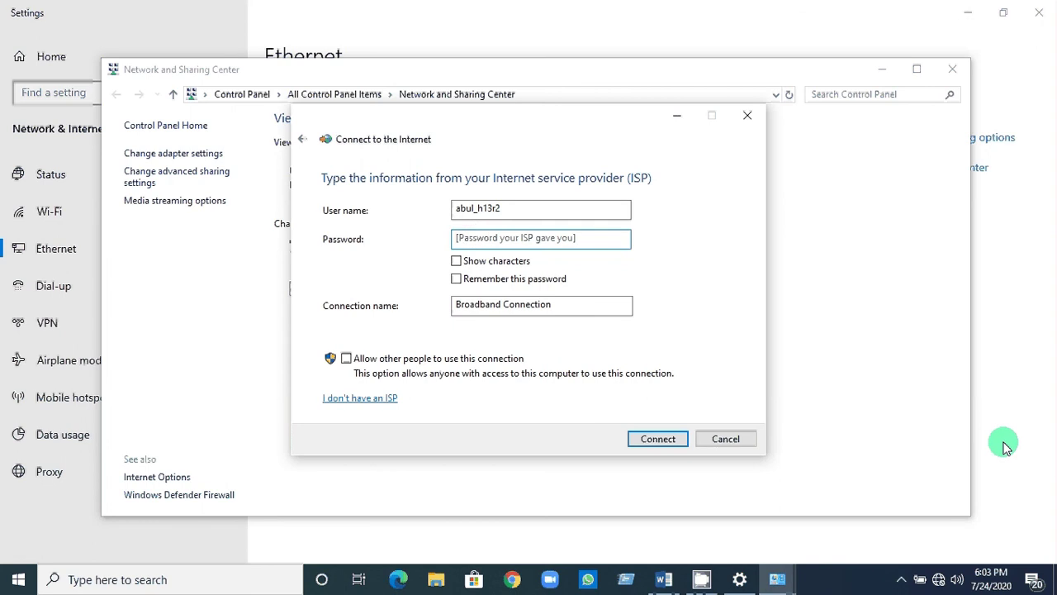
type("1234")
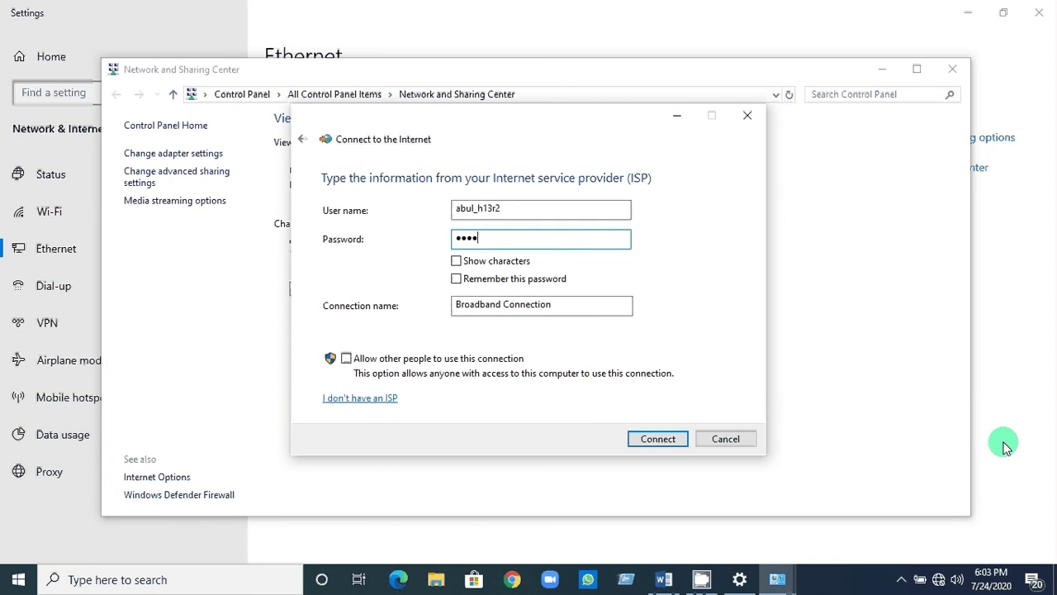
type("5")
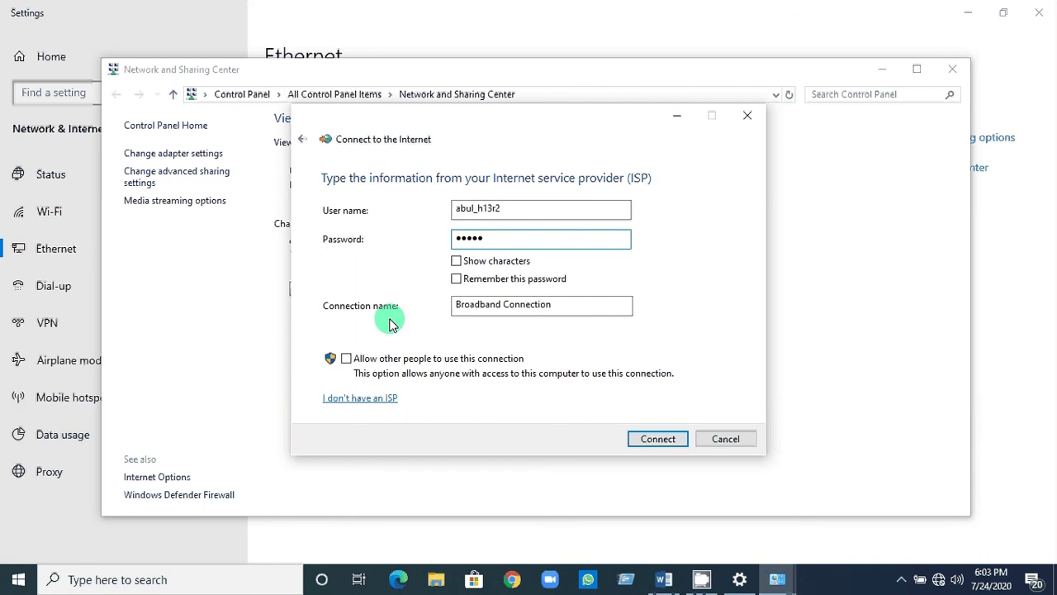
left_click(457, 279)
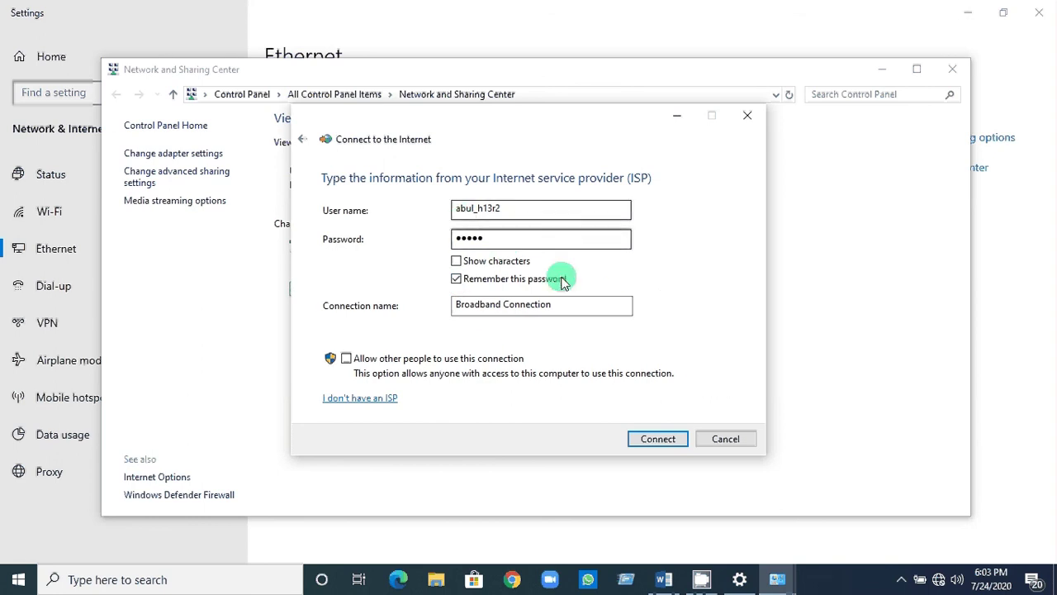
Connect the Broadband Connection, then close the wizard and Network and Sharing Center.
left_click(656, 442)
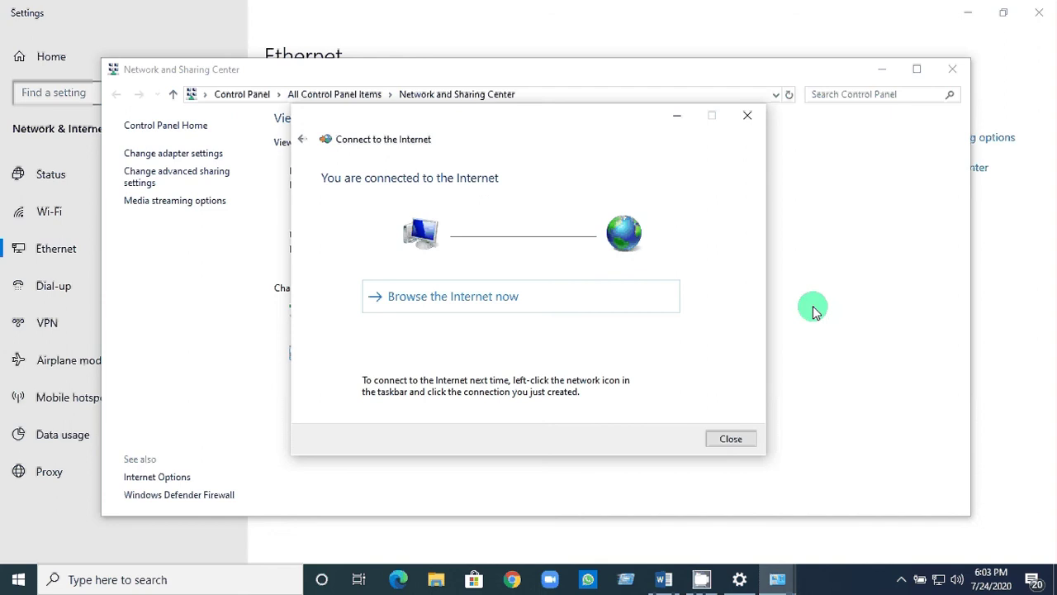
left_click(737, 442)
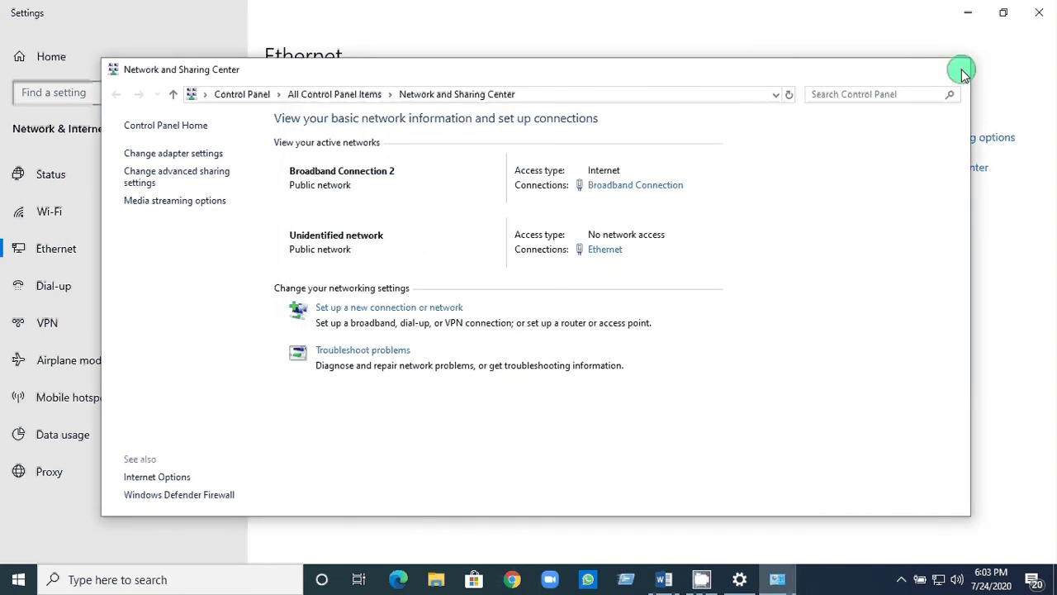
left_click(954, 69)
Close Settings, refresh the desktop, and launch Google Chrome from the taskbar.
left_click(1039, 12)
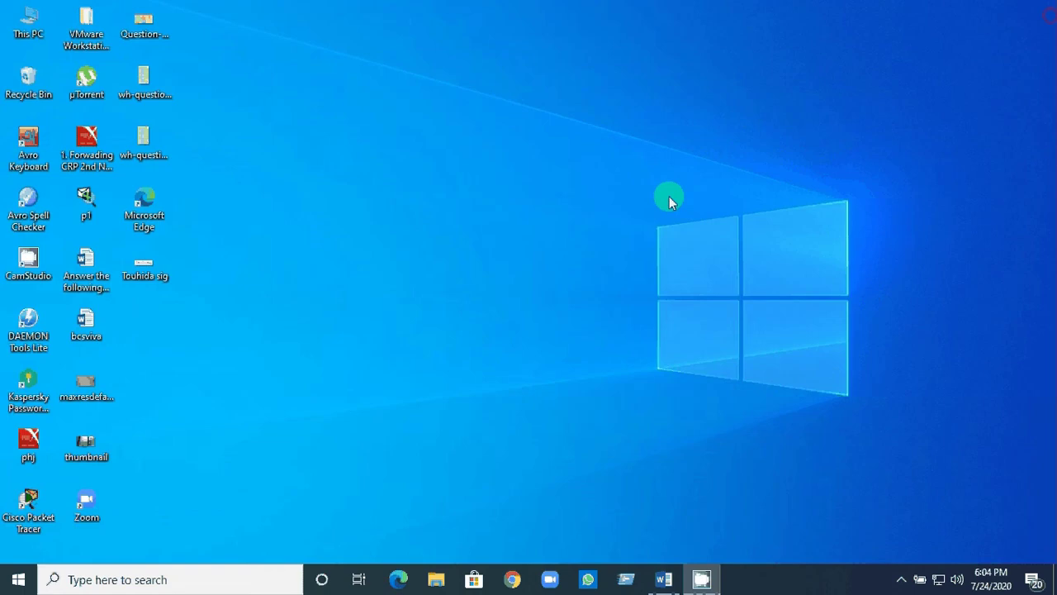
right_click(498, 96)
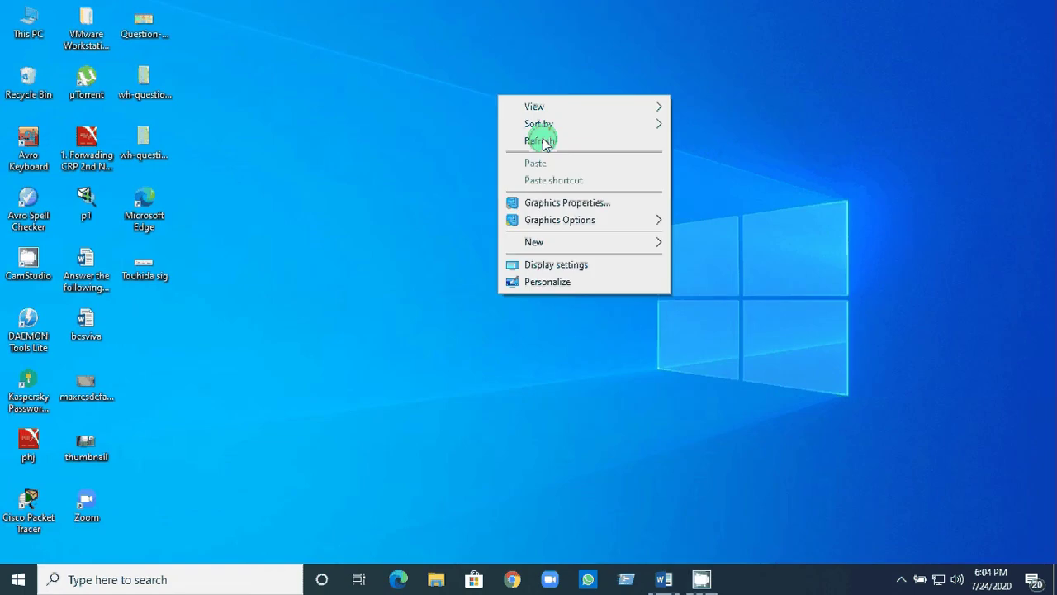
left_click(543, 143)
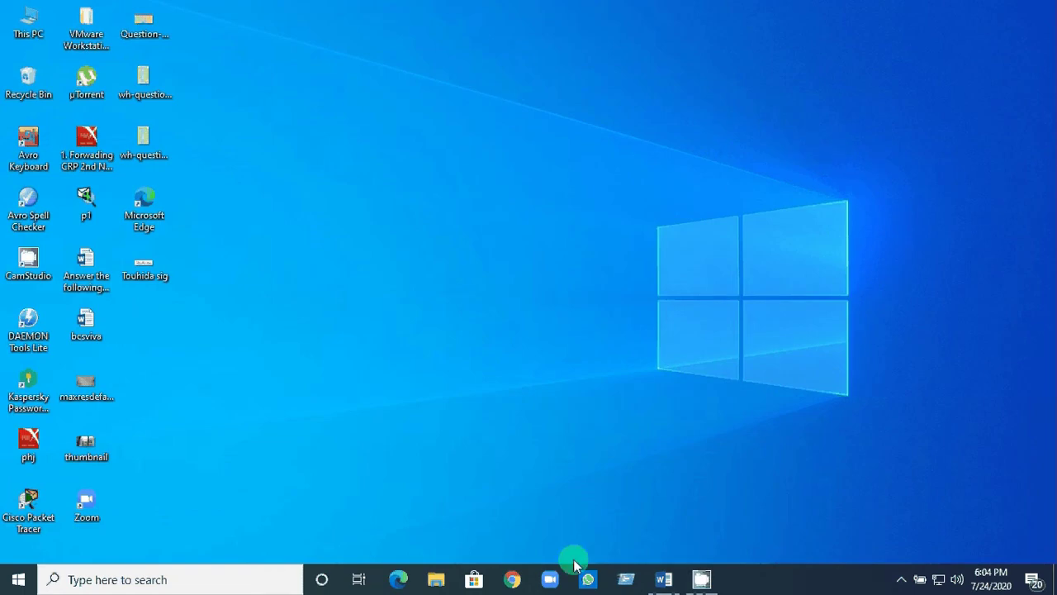
left_click(513, 581)
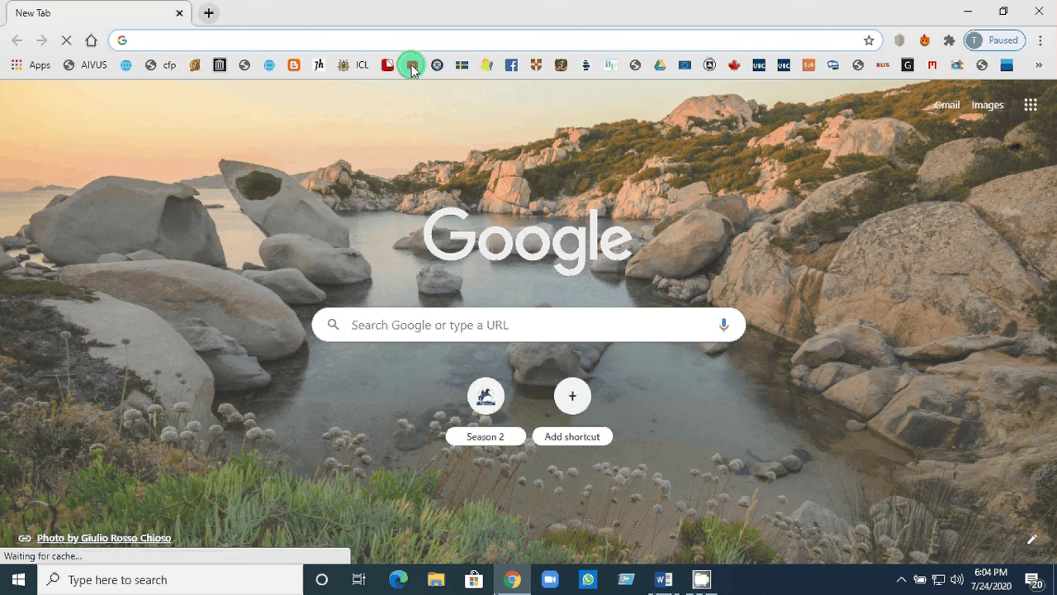
Play a SOMOY TV Bulletin video from the YouTube bookmark, then close Chrome.
left_click(412, 66)
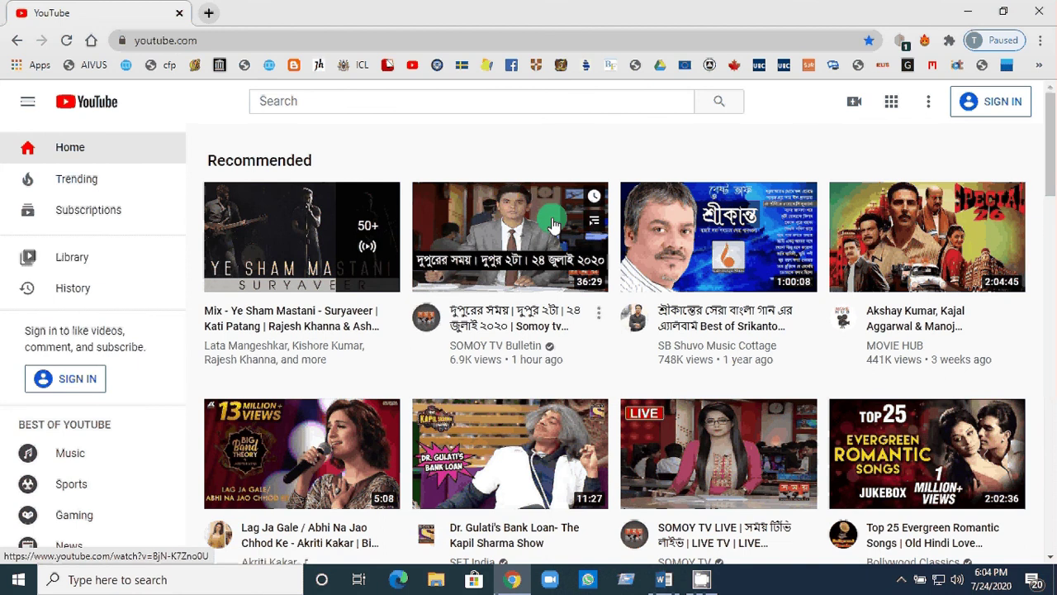
left_click(468, 262)
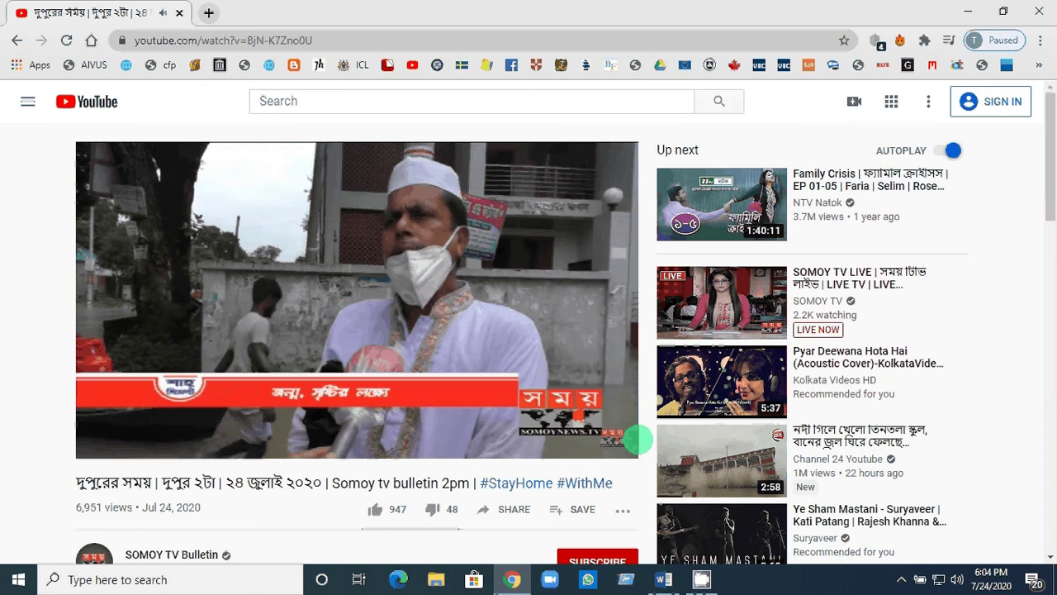
mouse_move(619, 460)
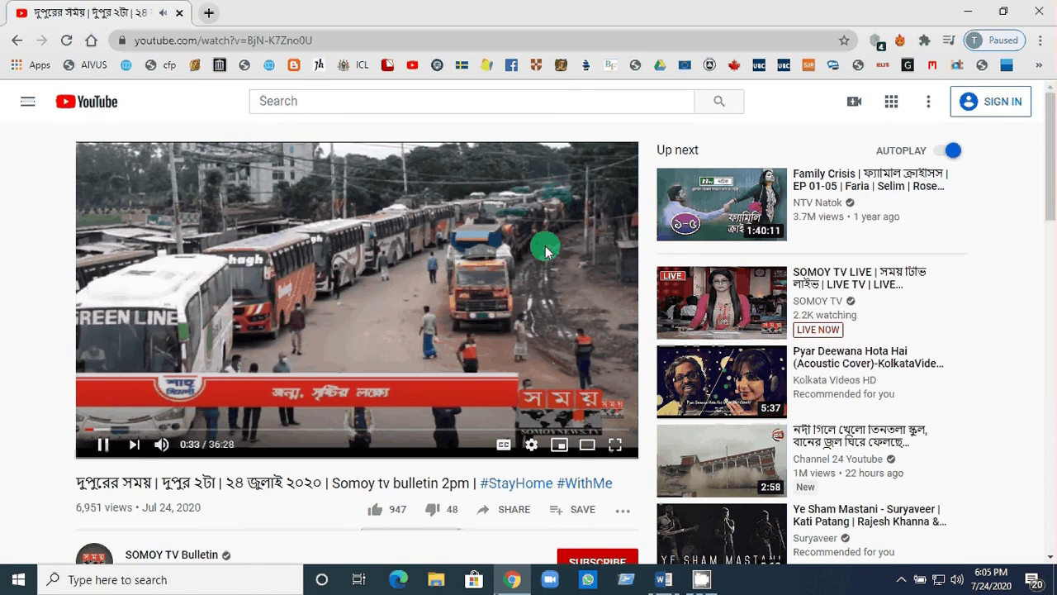
left_click(1042, 11)
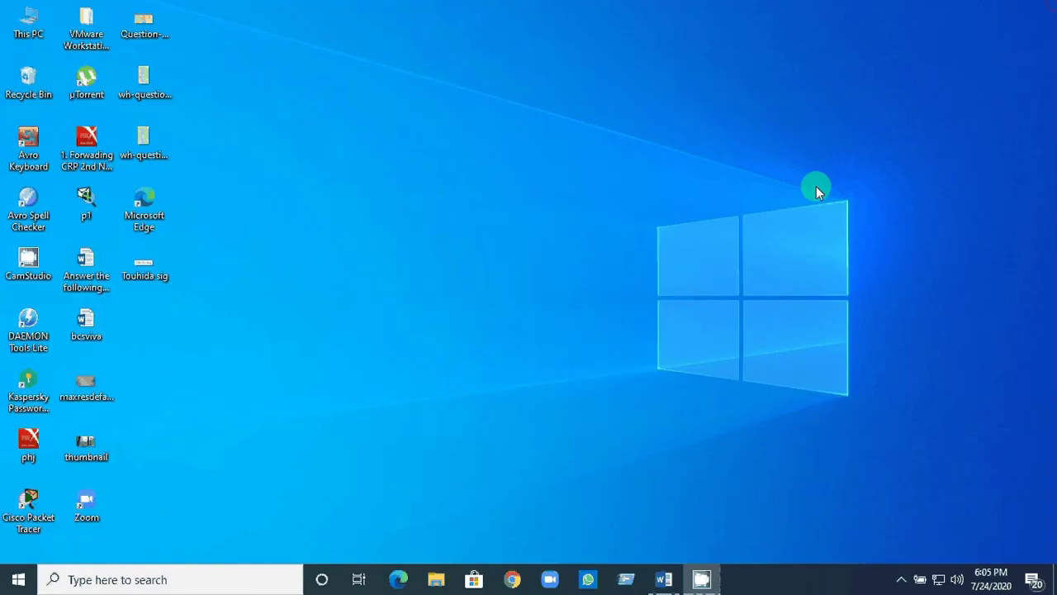
Bring up the CamStudio recorder window from its hidden system tray icon.
right_click(699, 582)
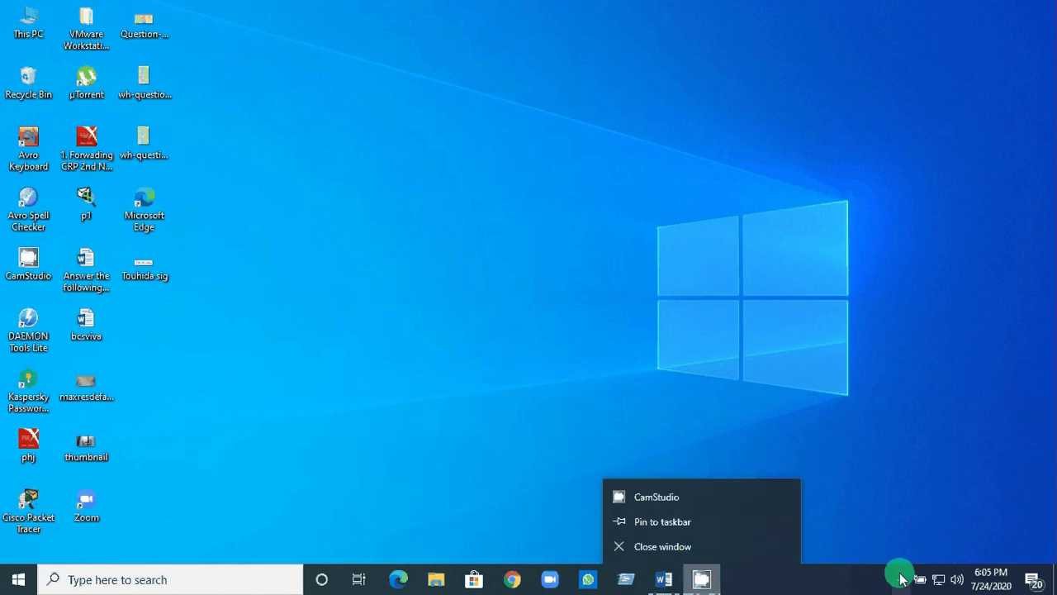
left_click(901, 579)
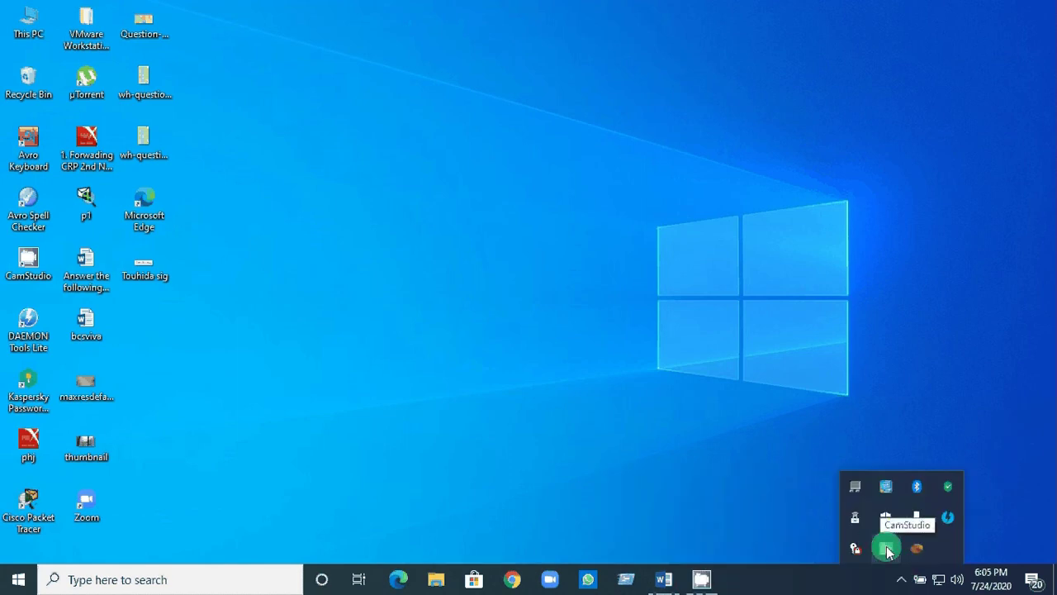
left_click(886, 550)
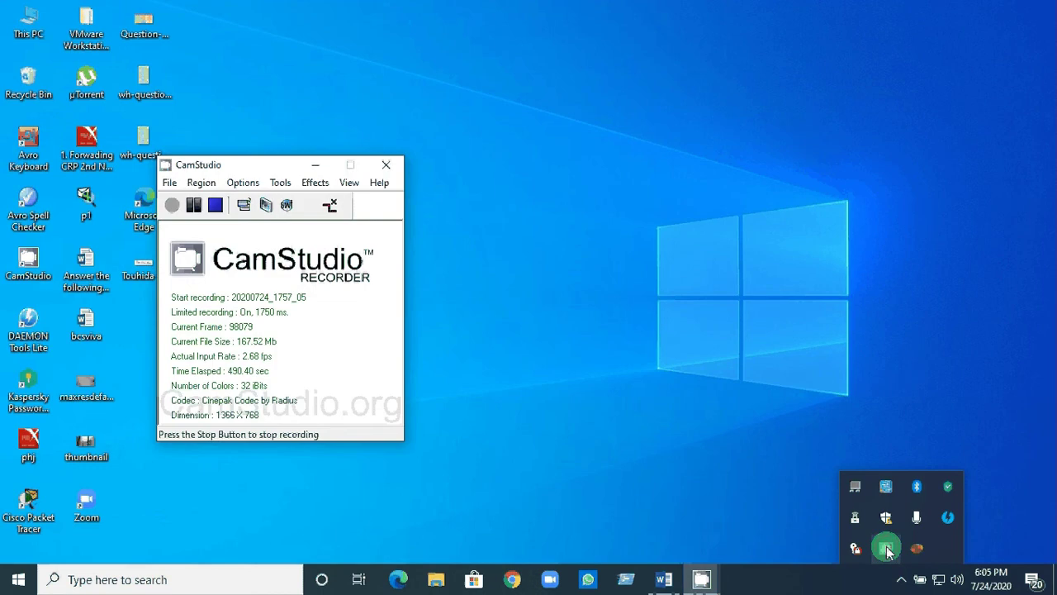